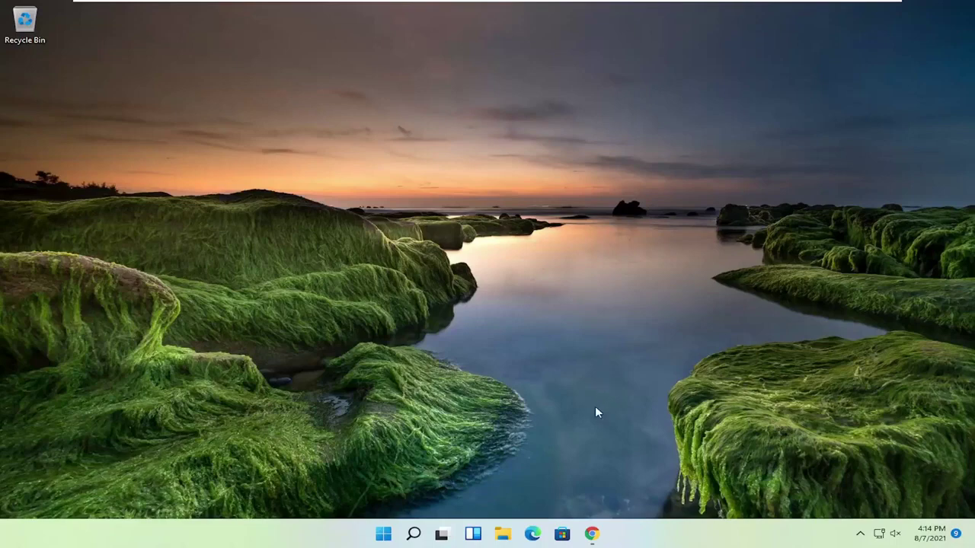
- Open a maximized Chrome window and search Google for 'canon printer drivers'
right_click(592, 534)
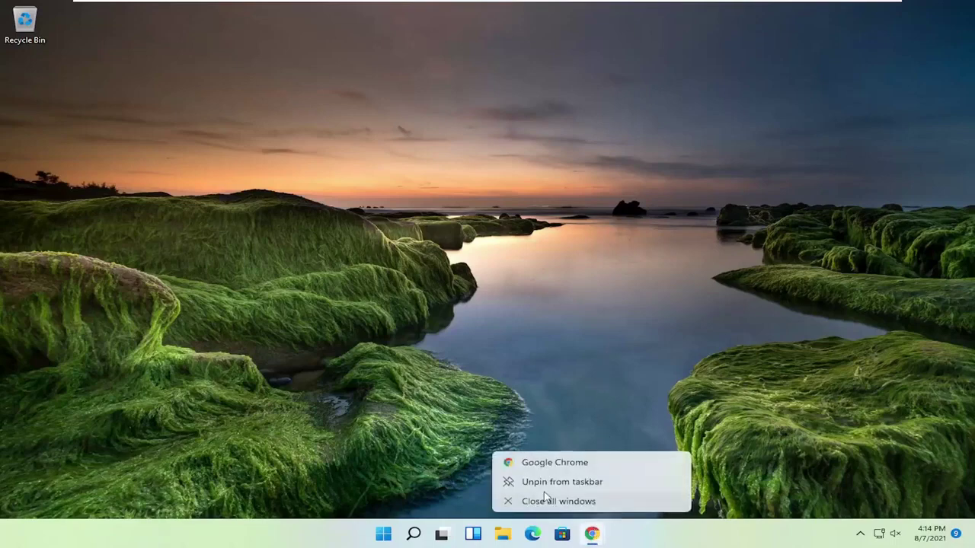
left_click(535, 460)
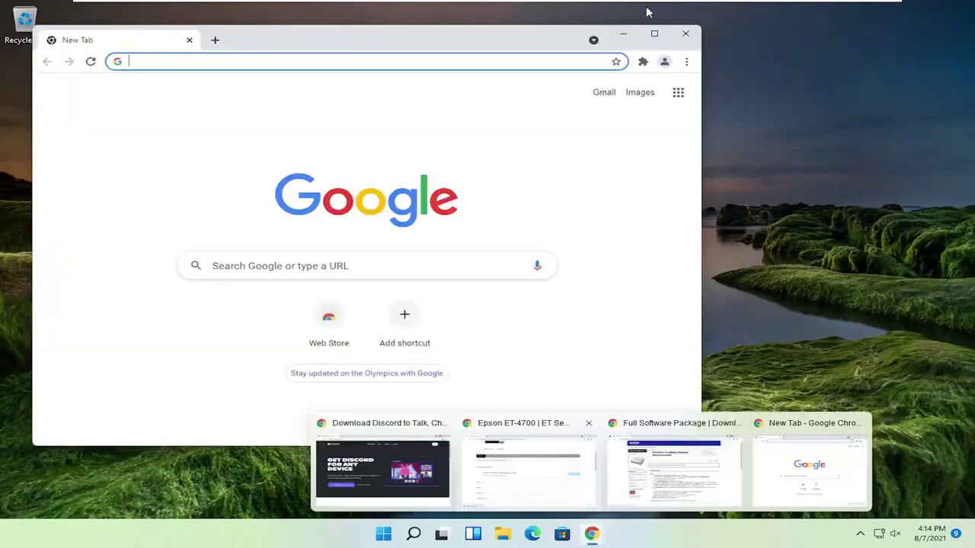
left_click(667, 34)
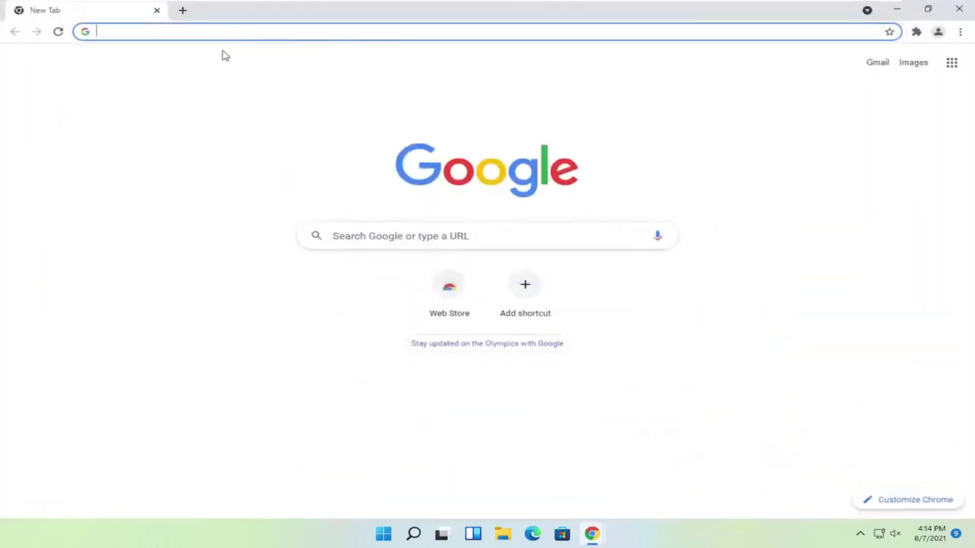
type("canon pri")
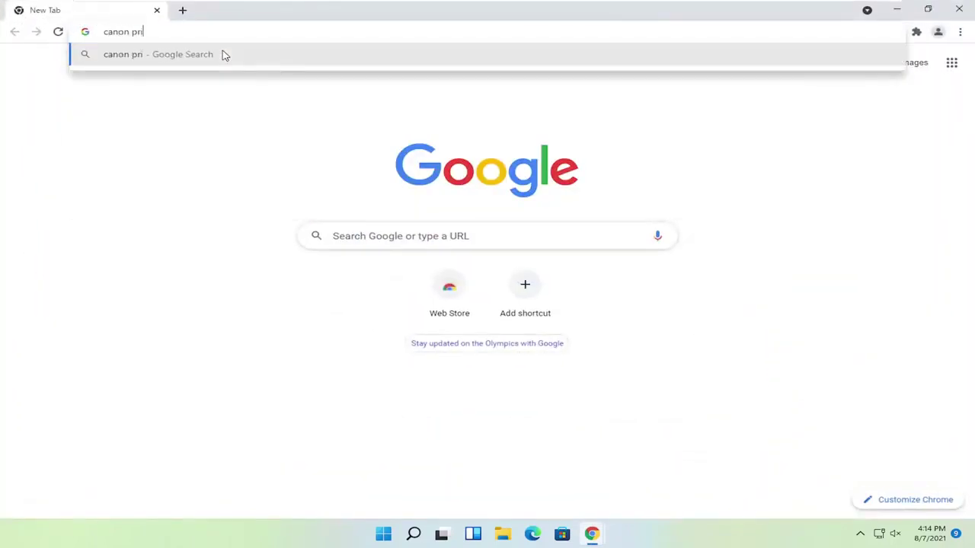
type("nter drivers")
key("Return")
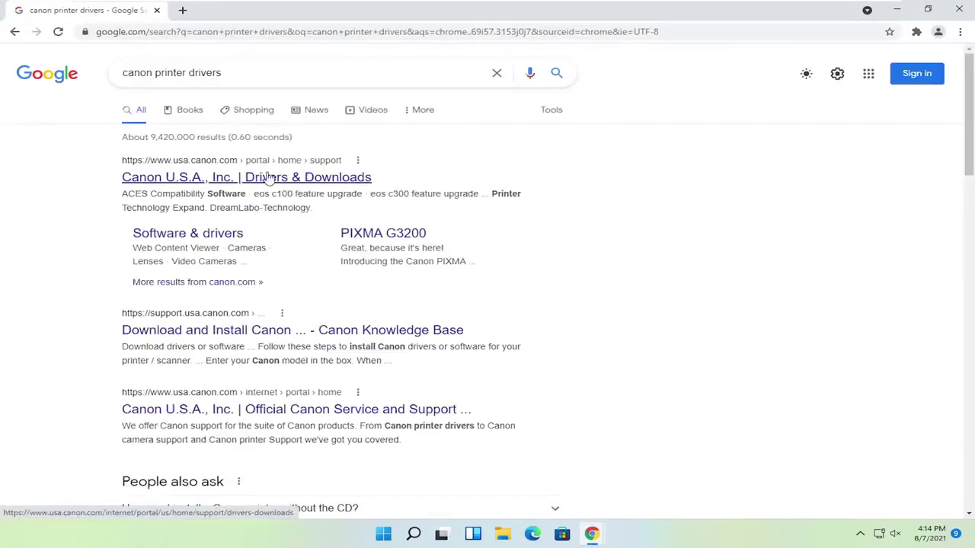
- Open the Canon U.S.A. Drivers & Downloads result and scroll to the product types
left_click(335, 180)
scroll(420, 298, "down", 2)
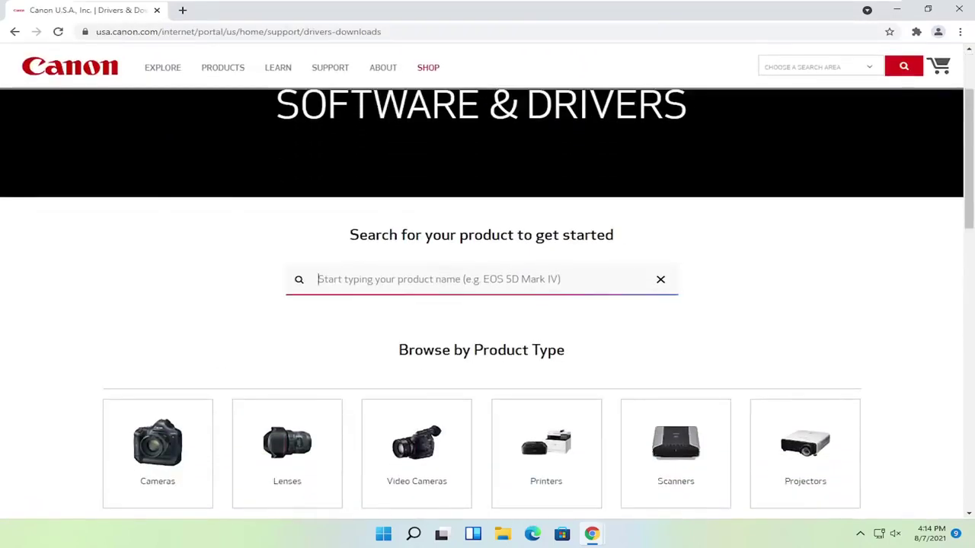
scroll(444, 295, "down", 1)
scroll(444, 295, "down", 2)
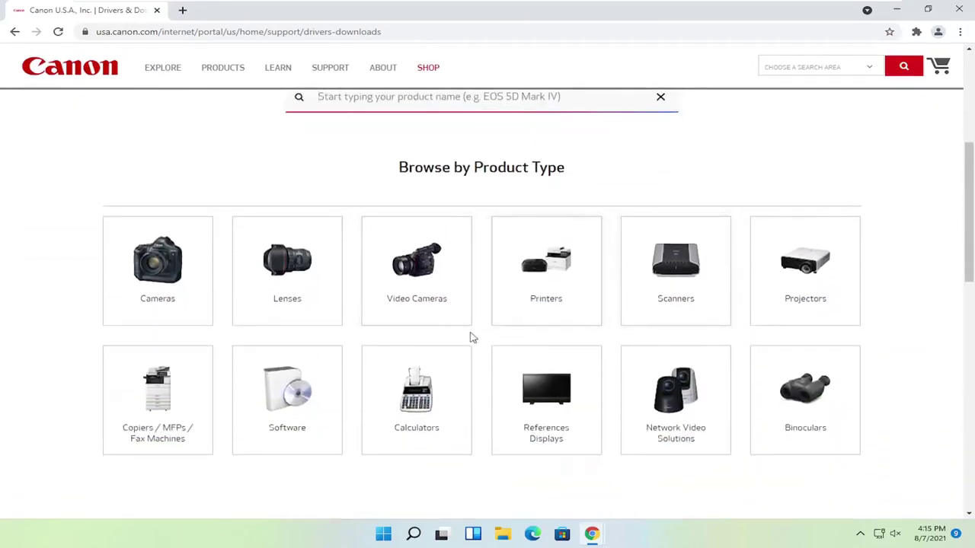
- Choose Printers, then PIXMA, then the PIXMA G2200 support page
left_click(537, 279)
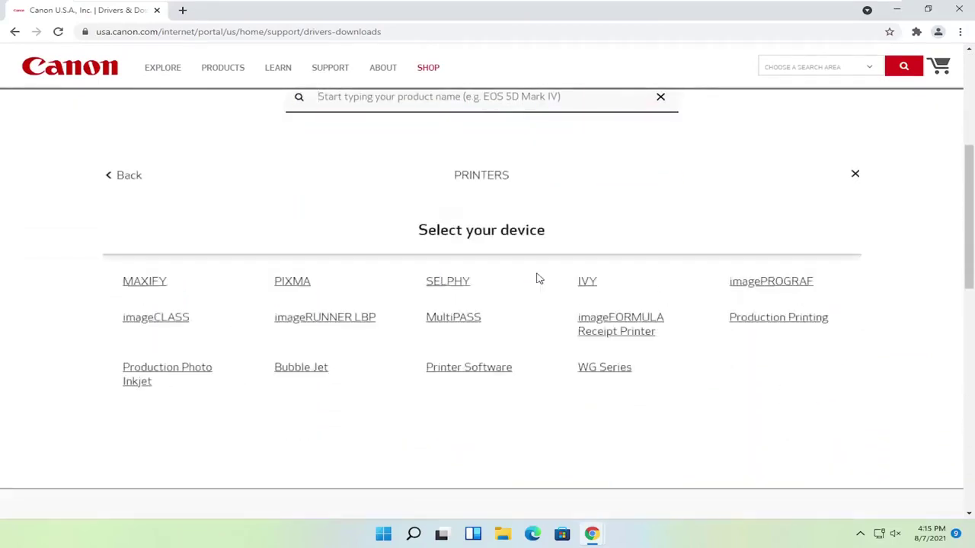
left_click(283, 283)
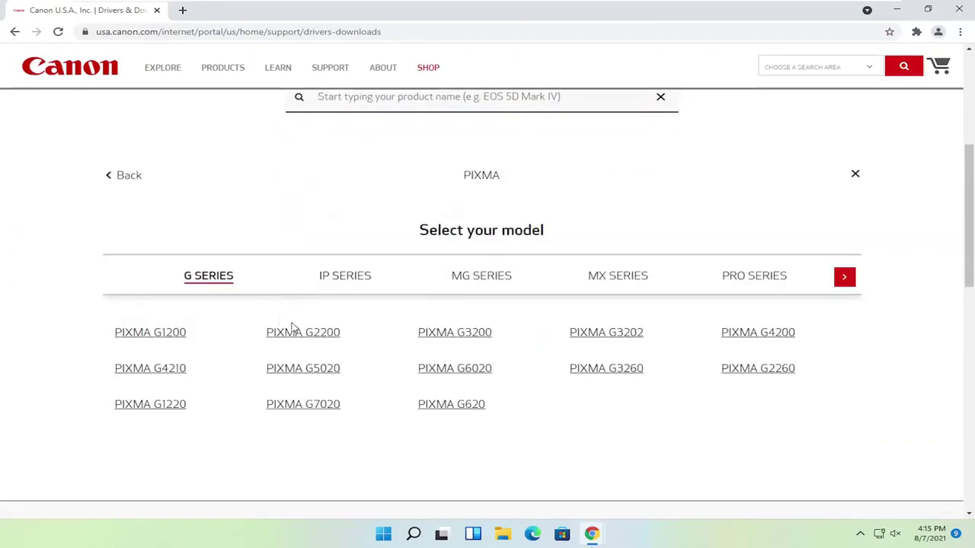
left_click(300, 335)
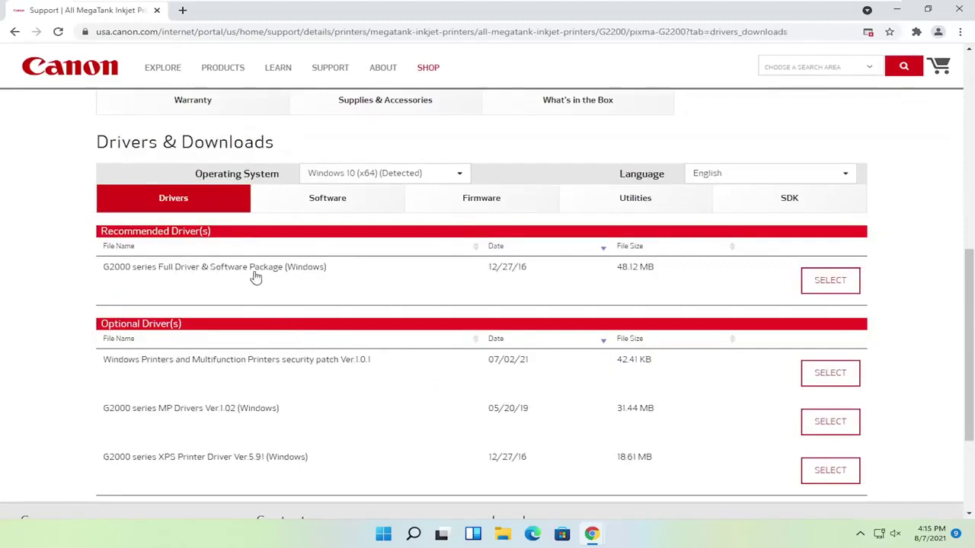
scroll(256, 279, "down", 2)
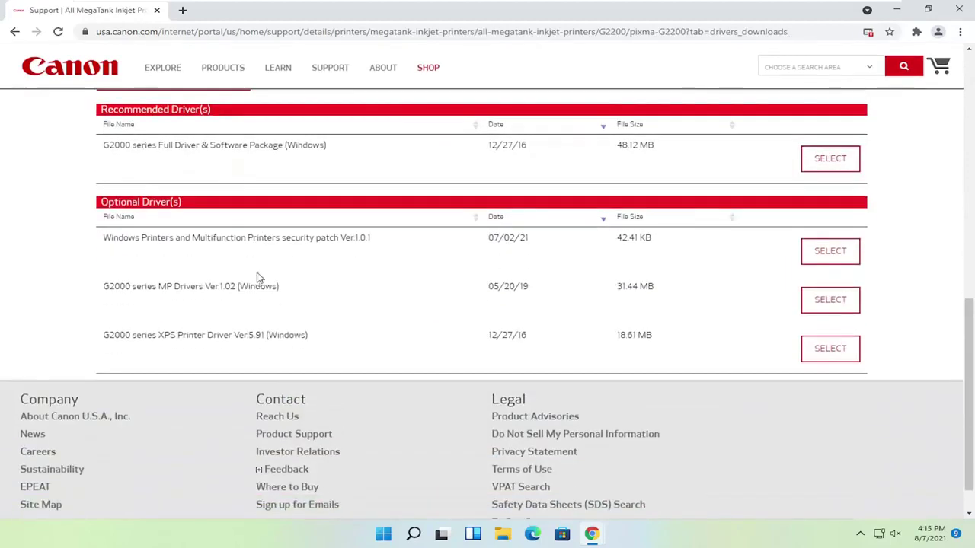
scroll(267, 284, "up", 2)
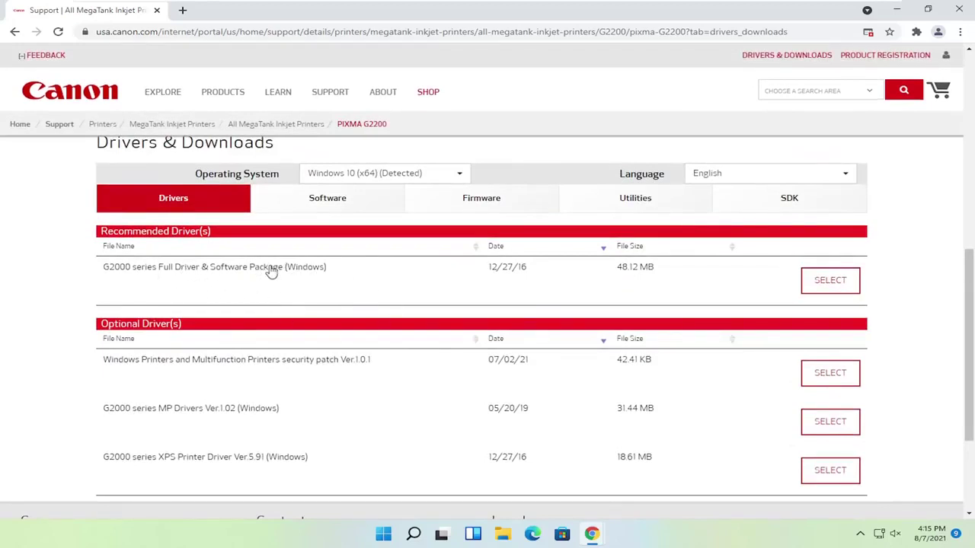
- Download and run win-g2000-1_1-n_jucd.exe, approve it in UAC, and minimize Chrome
left_click(830, 283)
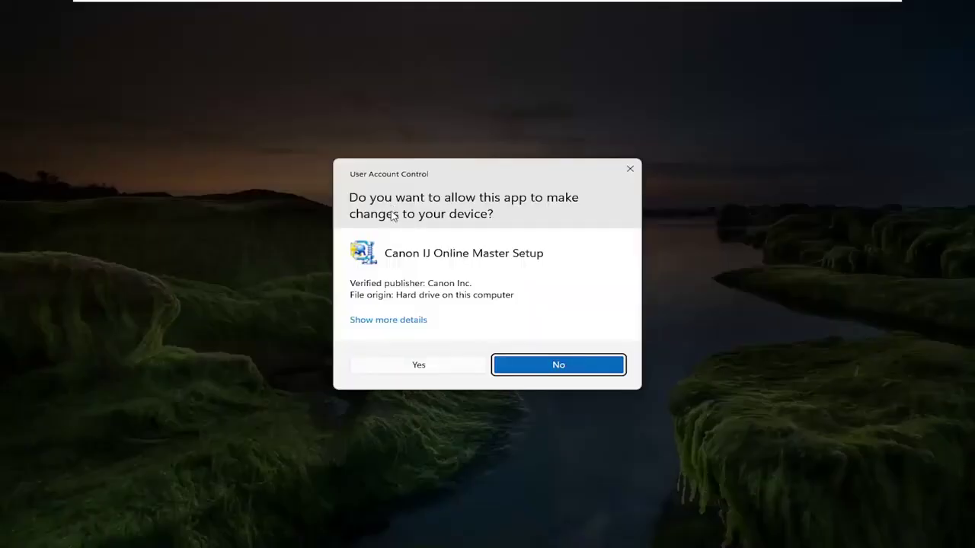
left_click(424, 366)
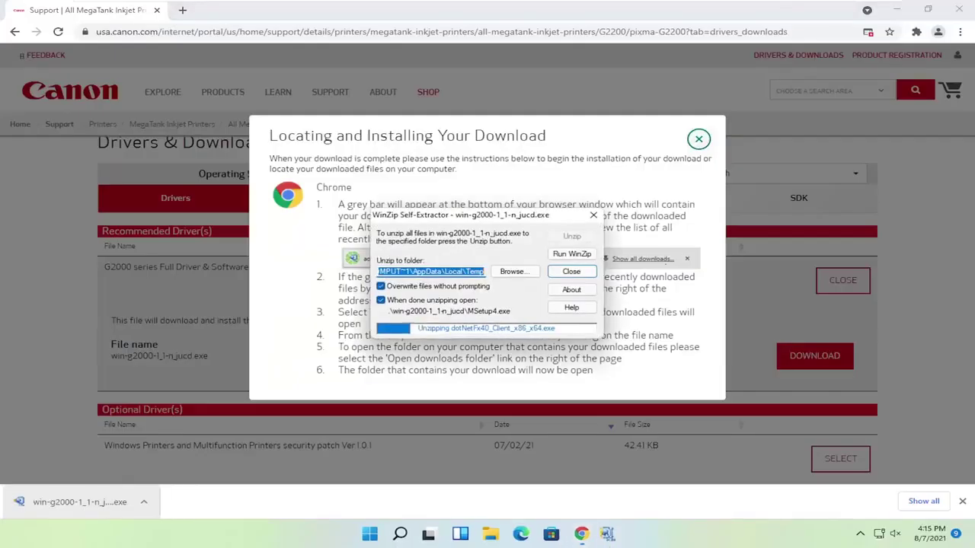
left_click(888, 9)
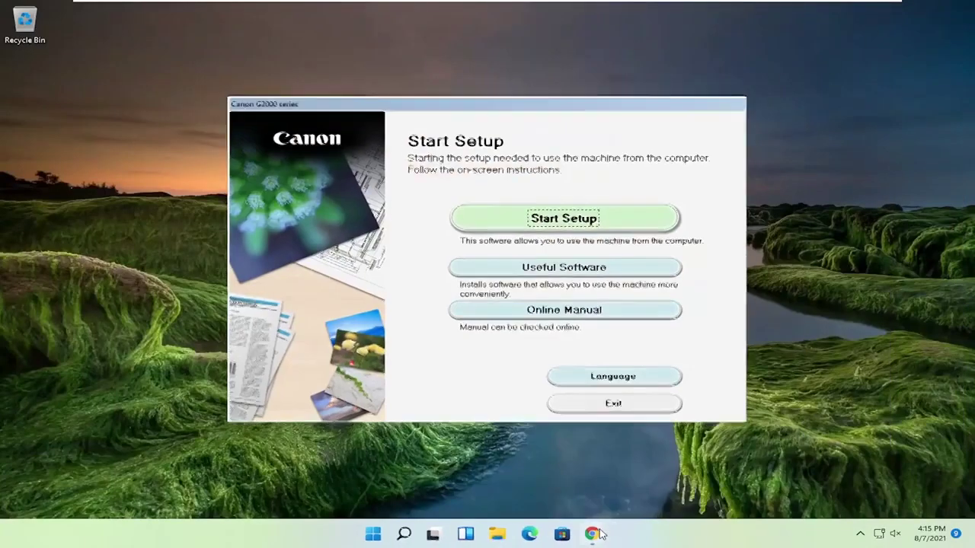
- Close the setup program's extra windows and return to the Canon support page
right_click(601, 533)
left_click(583, 501)
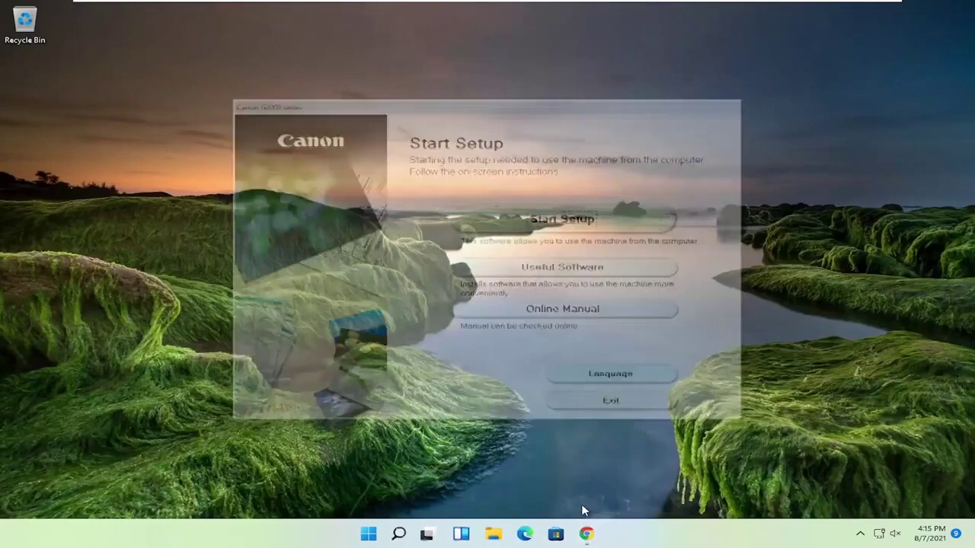
mouse_move(592, 535)
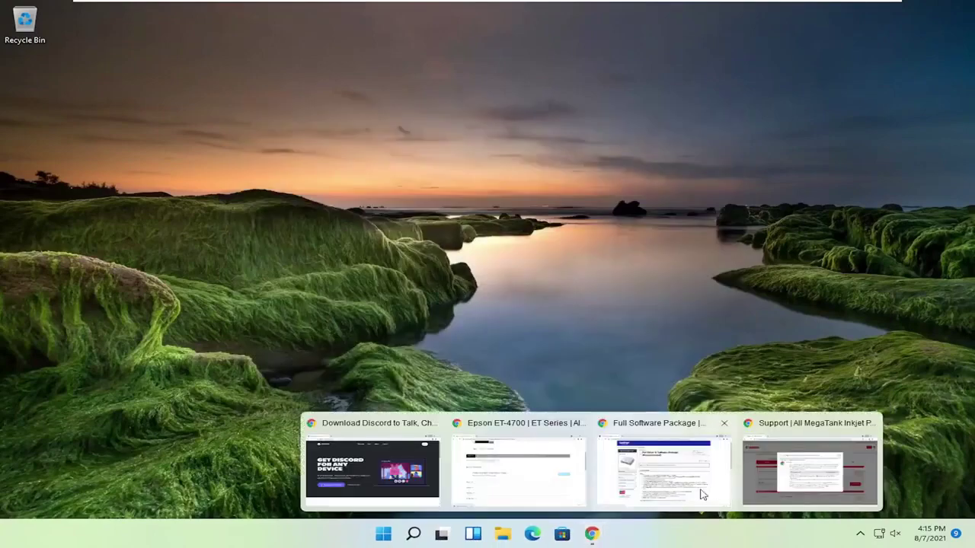
left_click(761, 466)
- Check Chrome's downloads, then close all Chrome windows
left_click(961, 31)
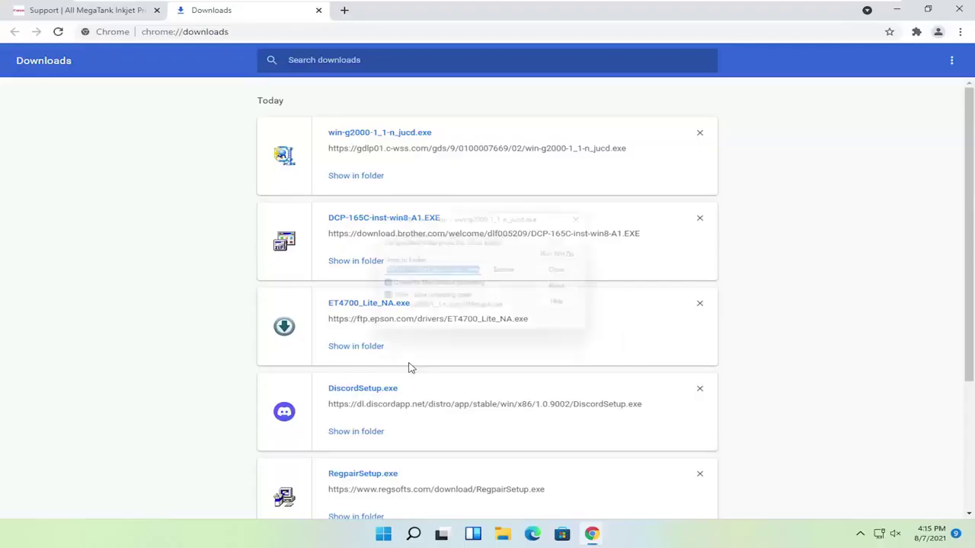
left_click(957, 9)
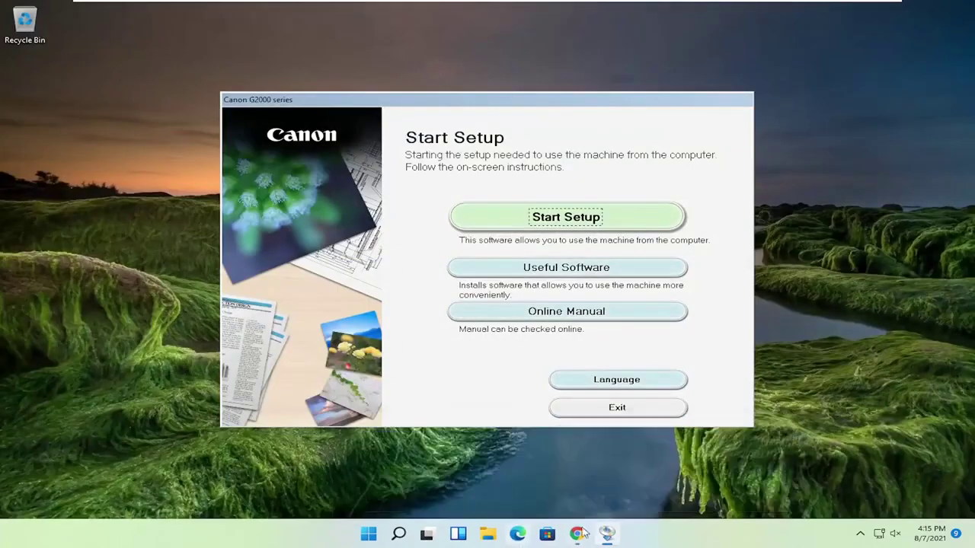
right_click(576, 533)
left_click(549, 500)
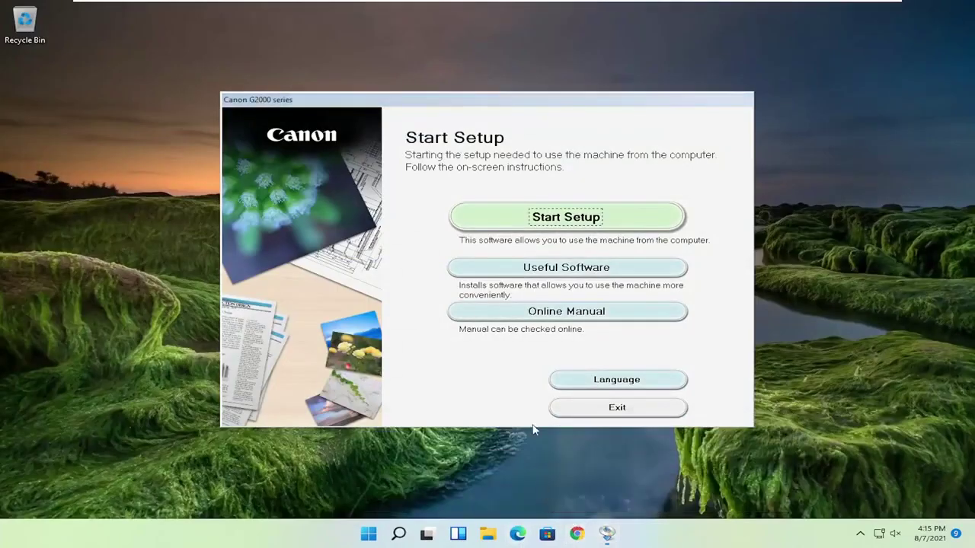
- Start the setup and wait for the Select Country or Region page
left_click(550, 218)
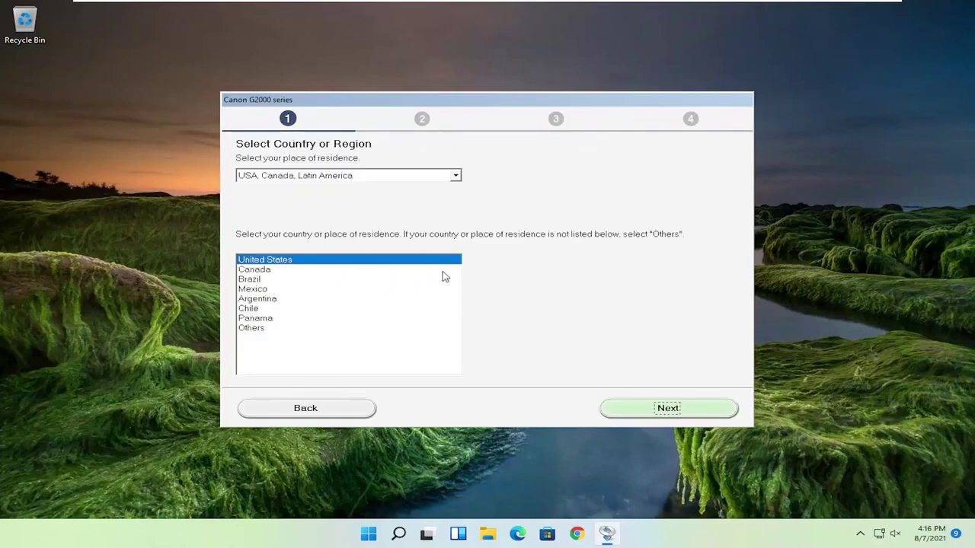
- Confirm United States, accept the licence, and decline the Extended Survey Program
left_click(673, 411)
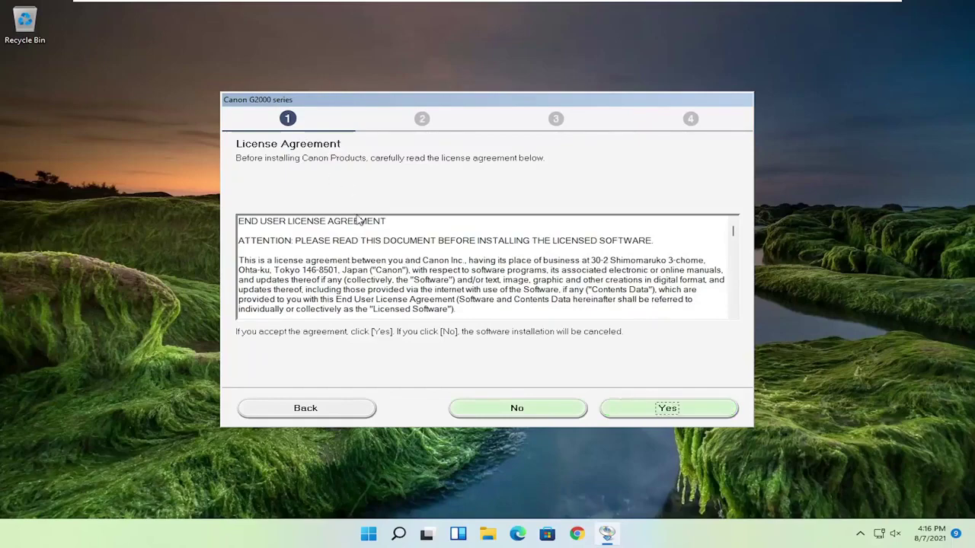
left_click(655, 411)
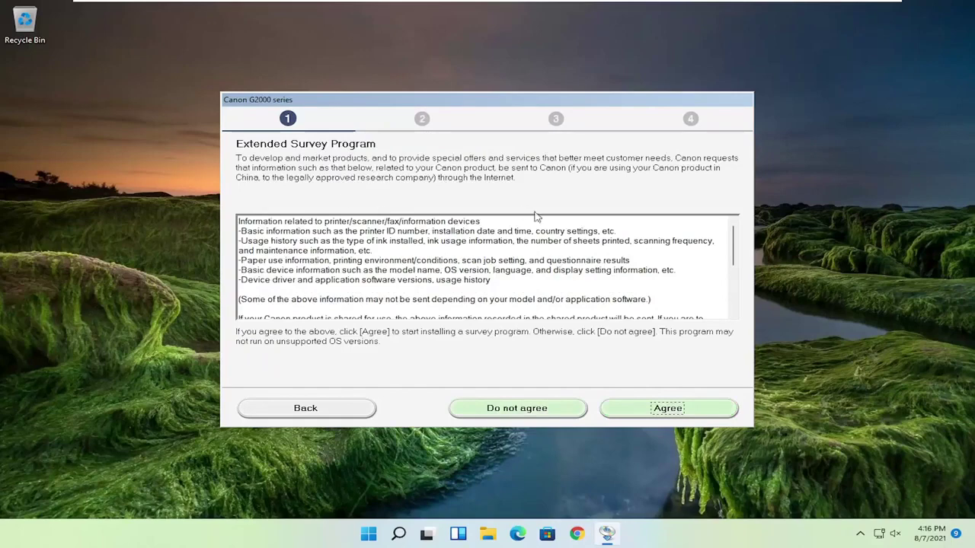
left_click(535, 409)
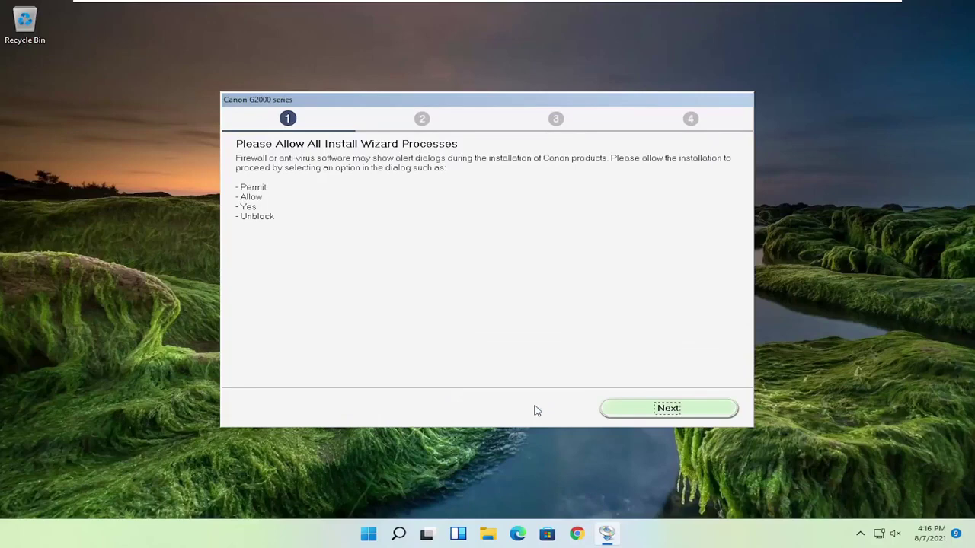
- Proceed past the Allow All Install Wizard Processes notice so installation begins
left_click(669, 417)
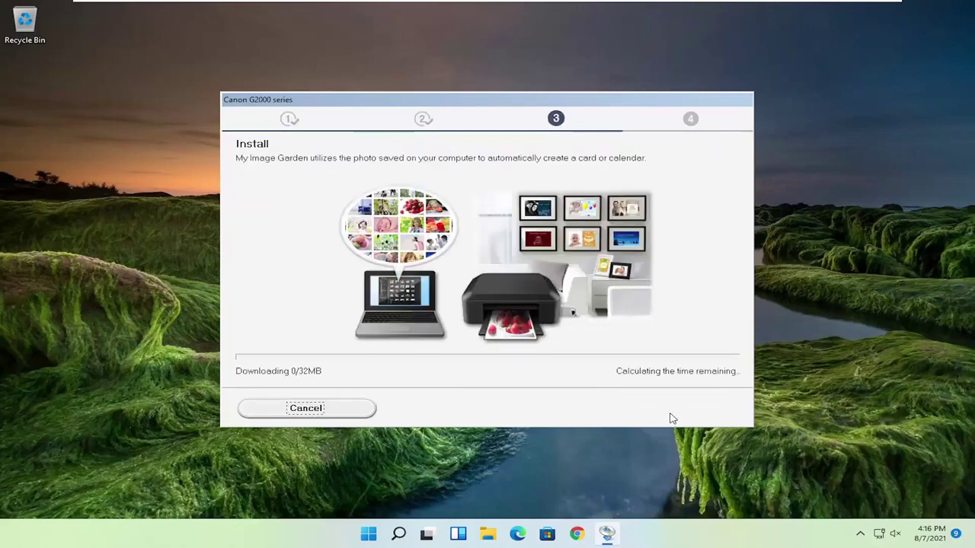